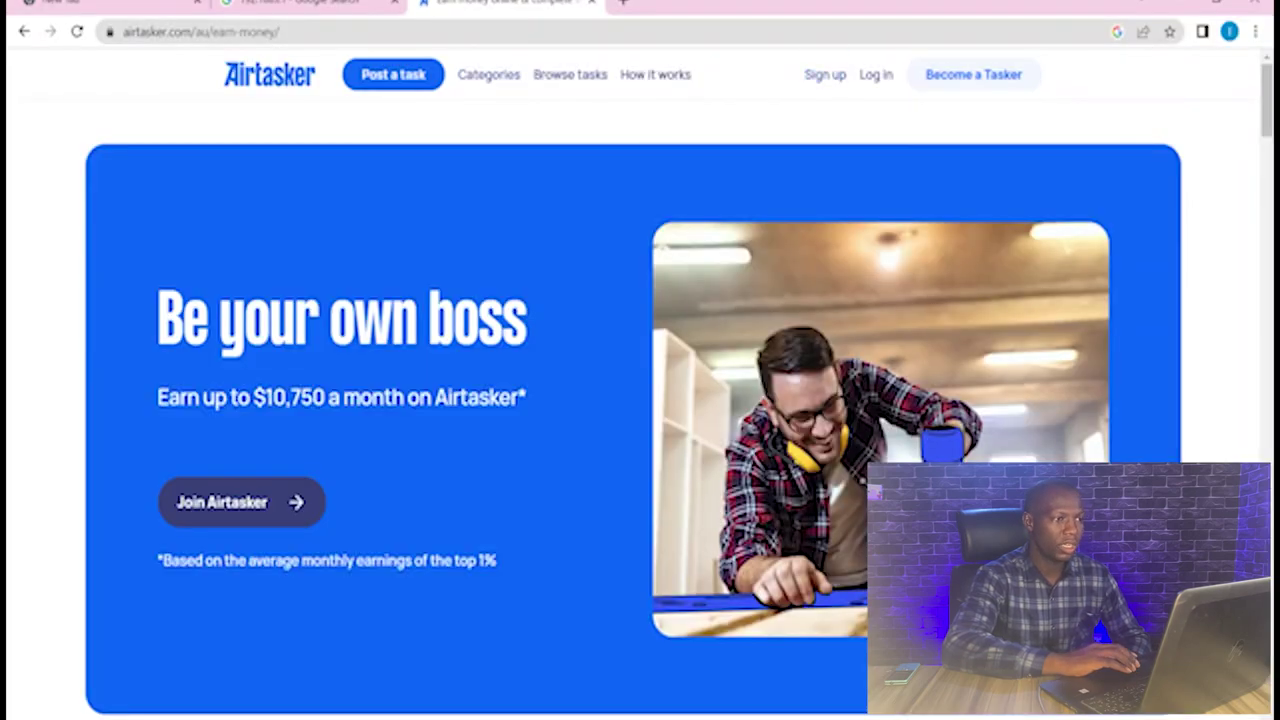
- Join Airtasker via Continue with Google and select the Google account to use
left_click(230, 502)
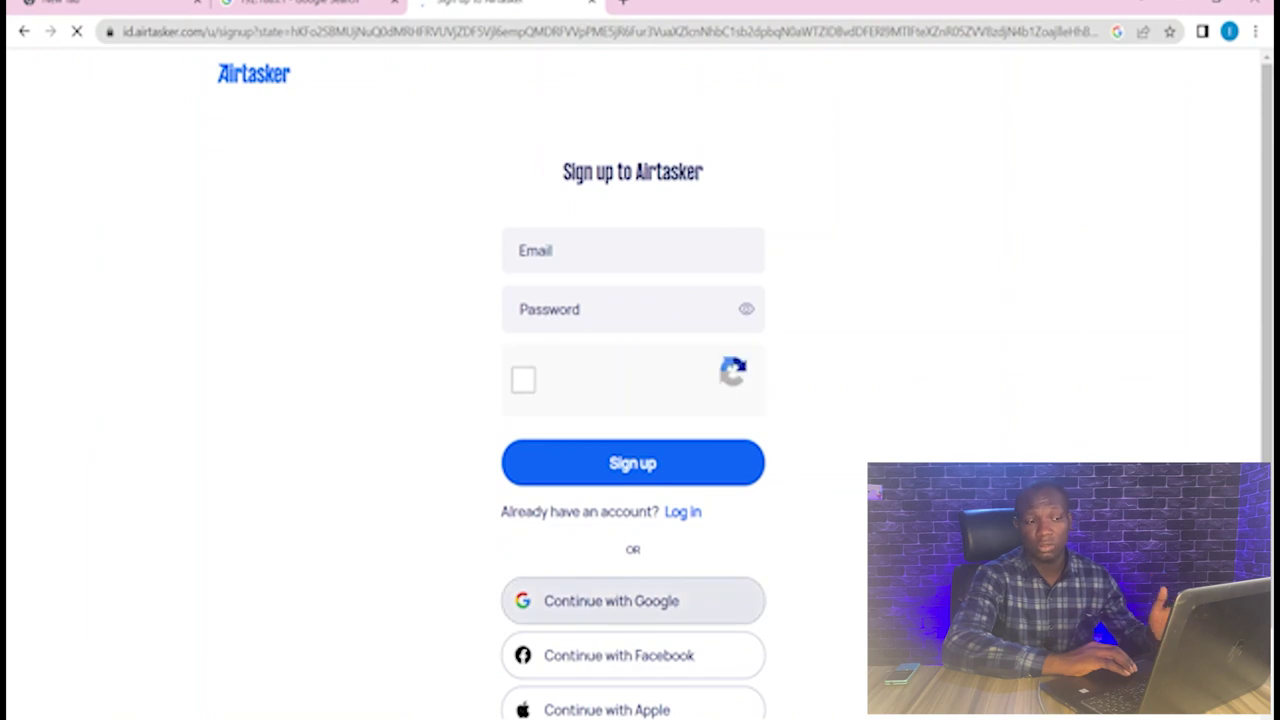
left_click(633, 600)
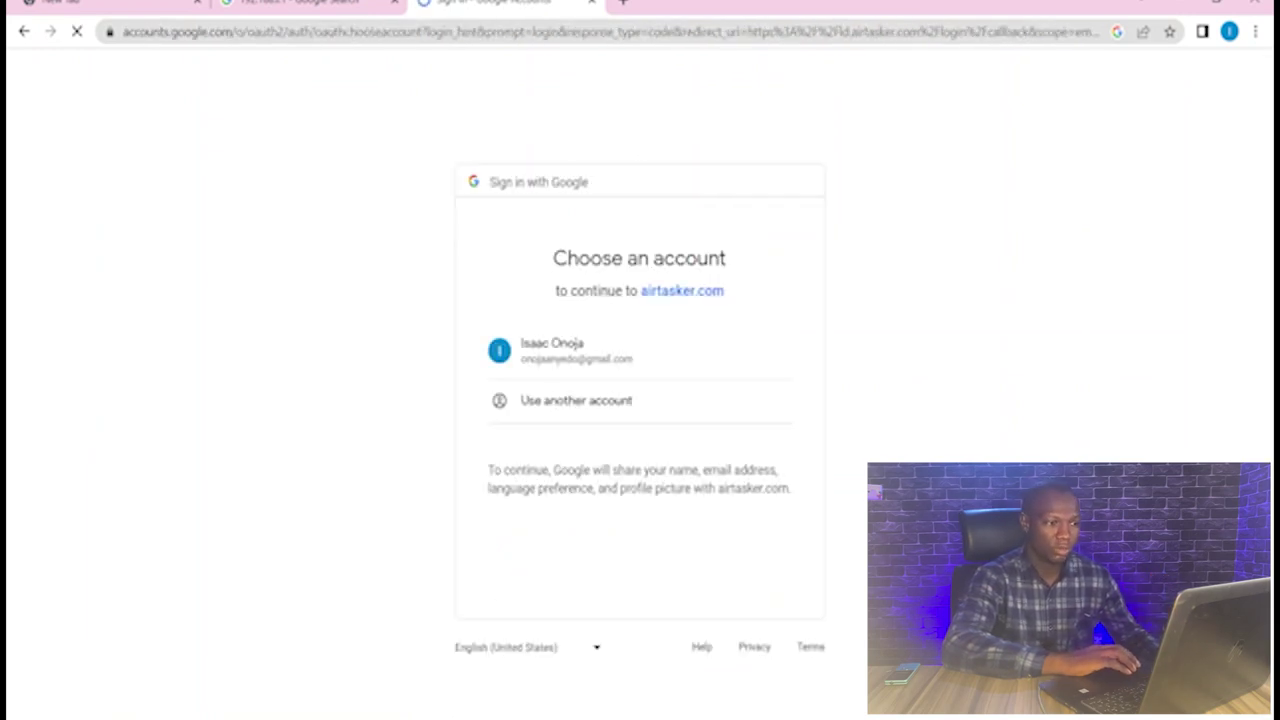
left_click(552, 350)
type("Isaac")
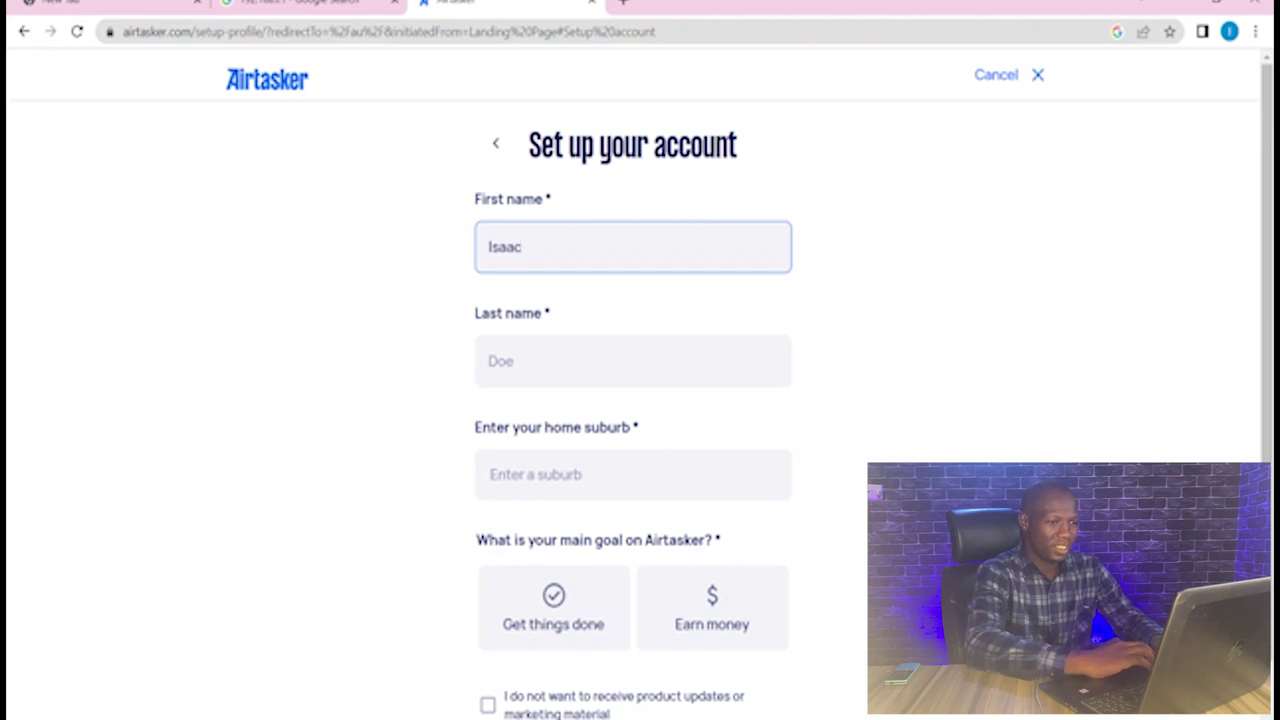
- Complete the account with home suburb Luton, UK, goal Earn money, and marketing emails opted out
key("Tab")
type("Onoja")
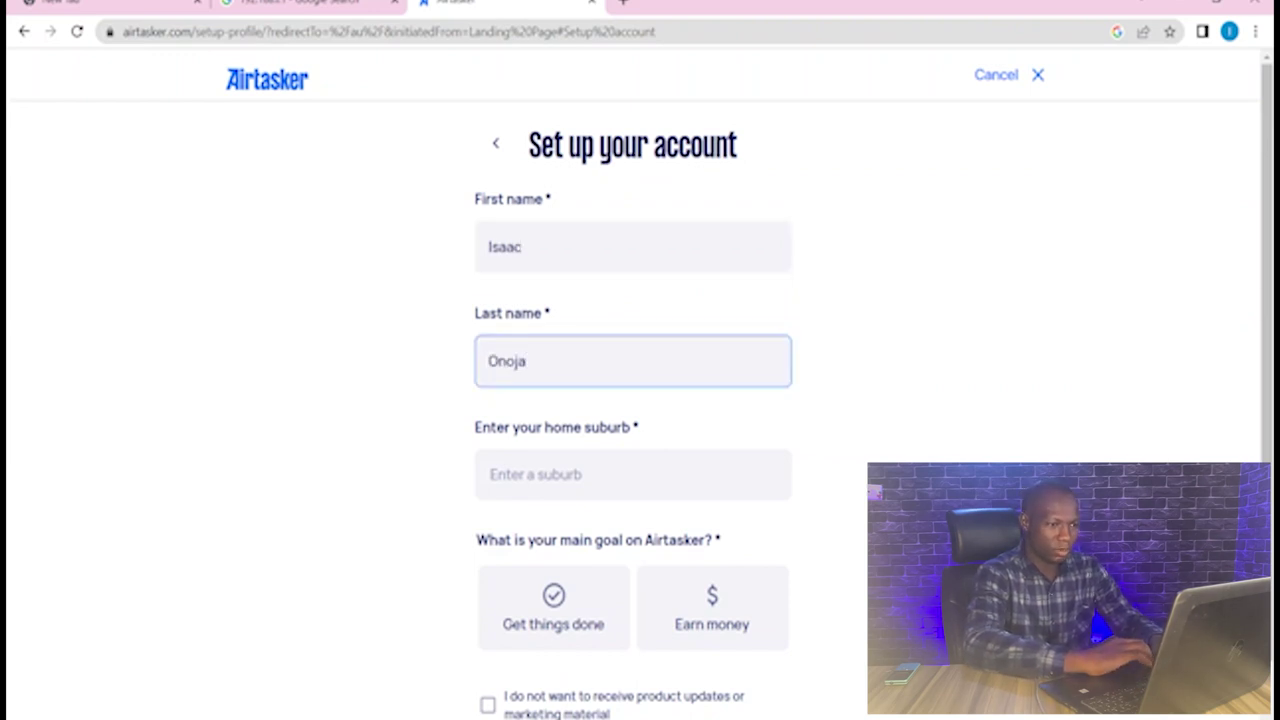
key("Tab")
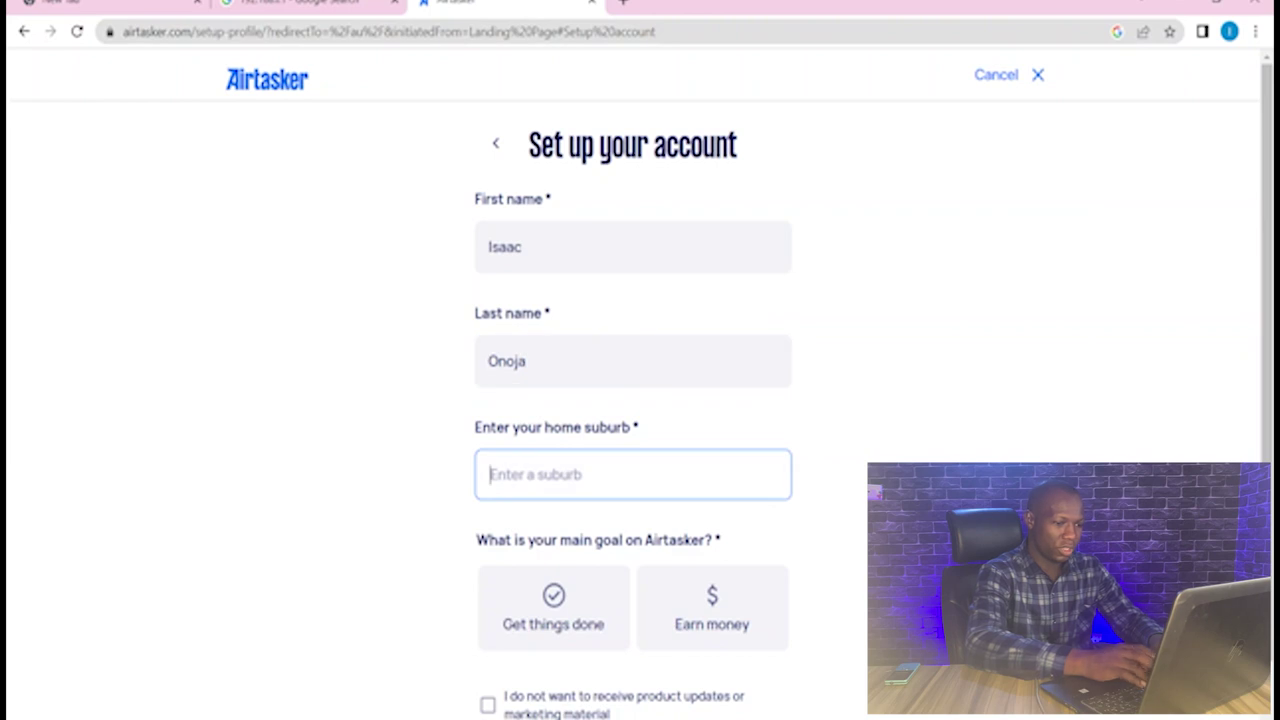
type("luto")
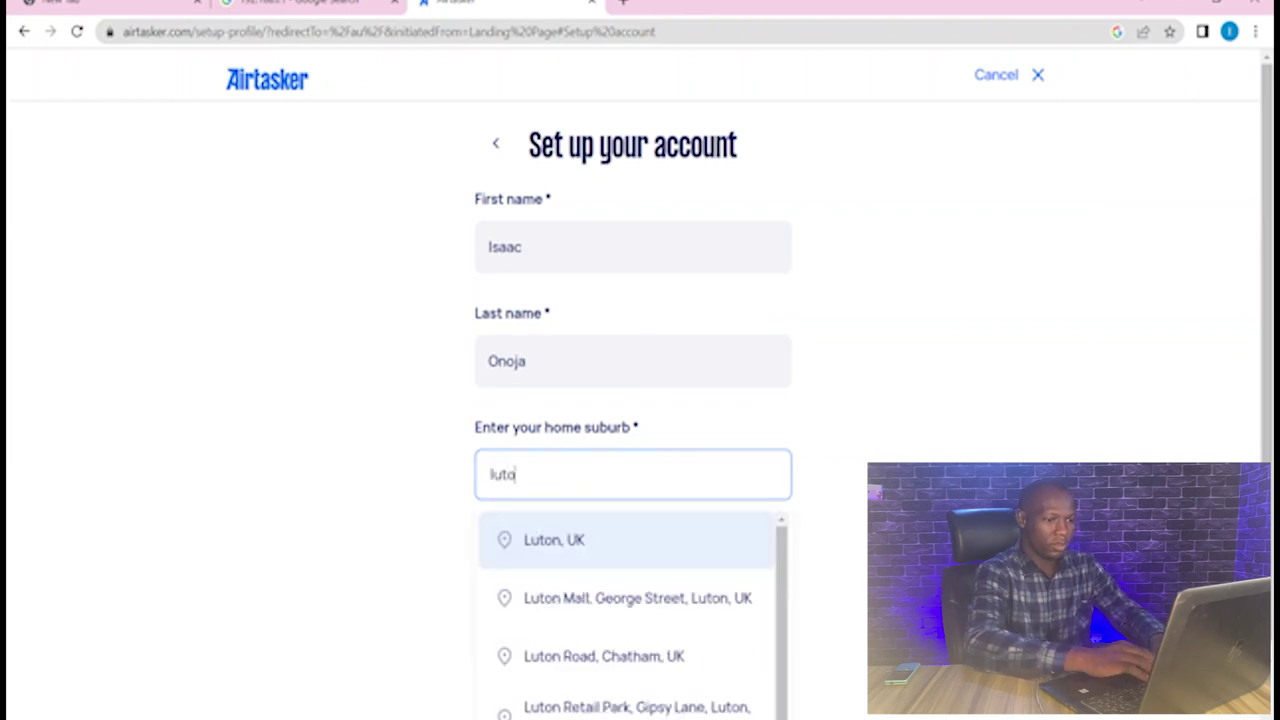
type("n")
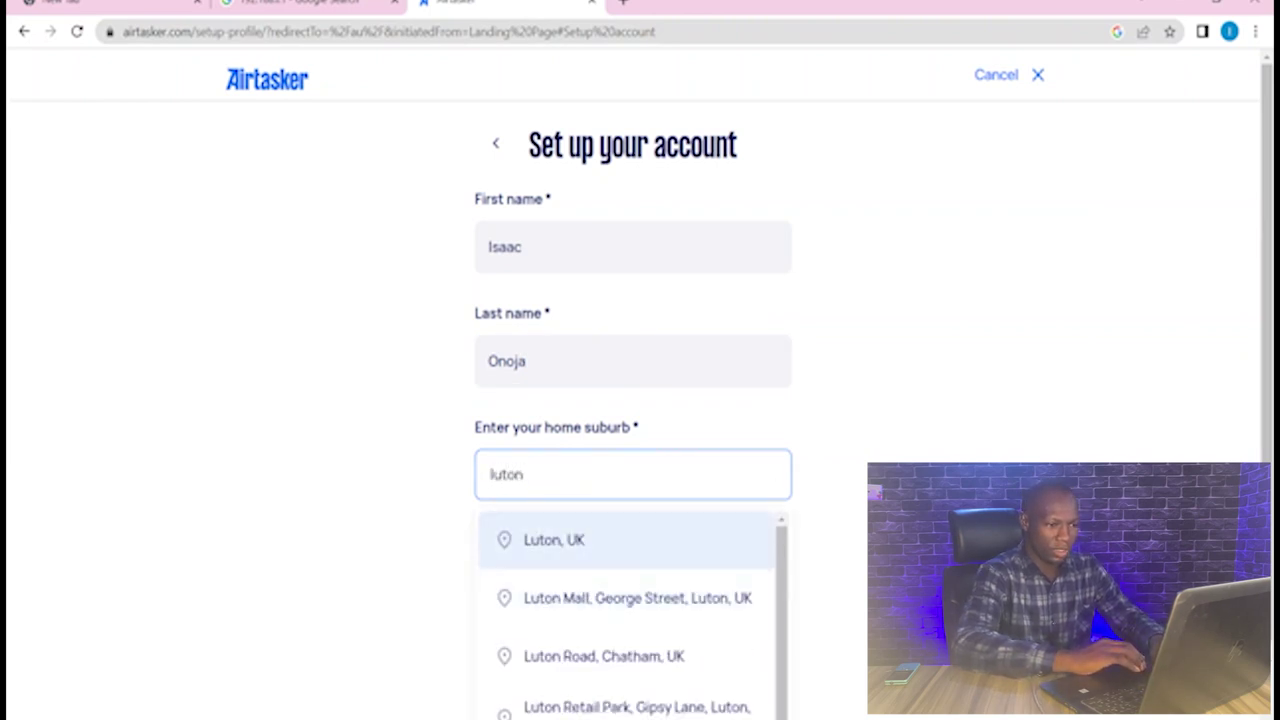
key("Return")
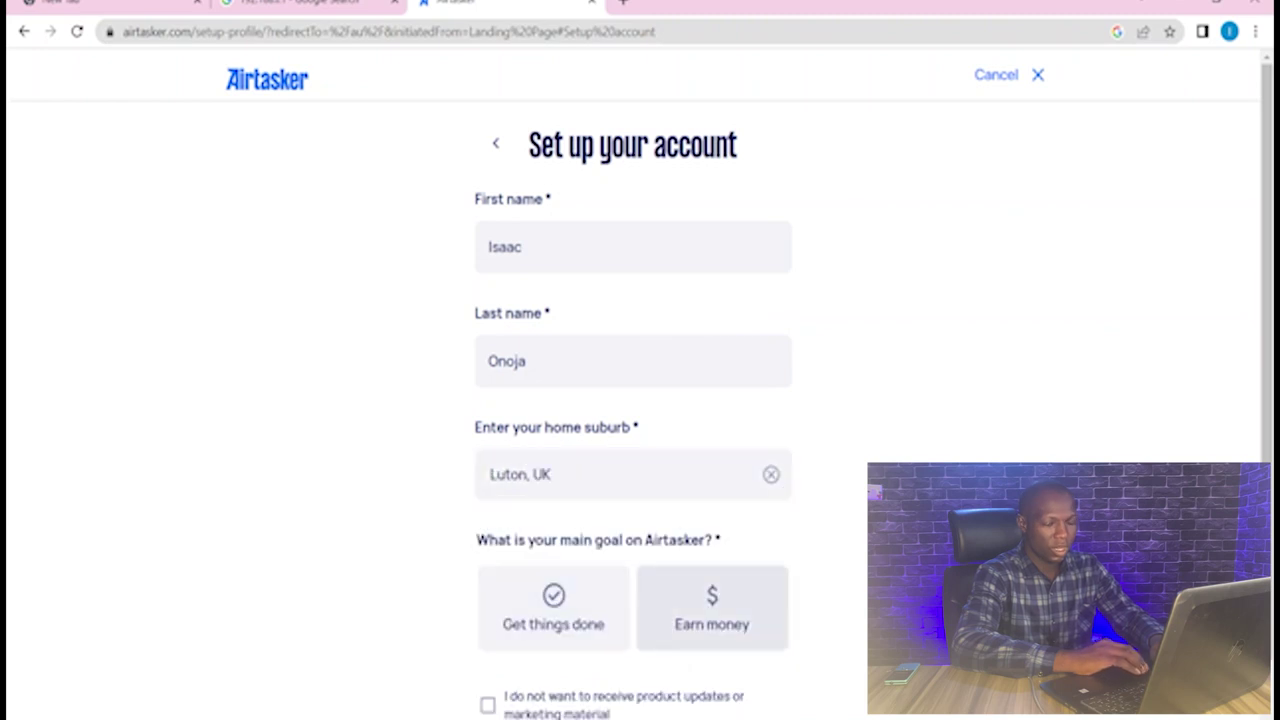
left_click(711, 607)
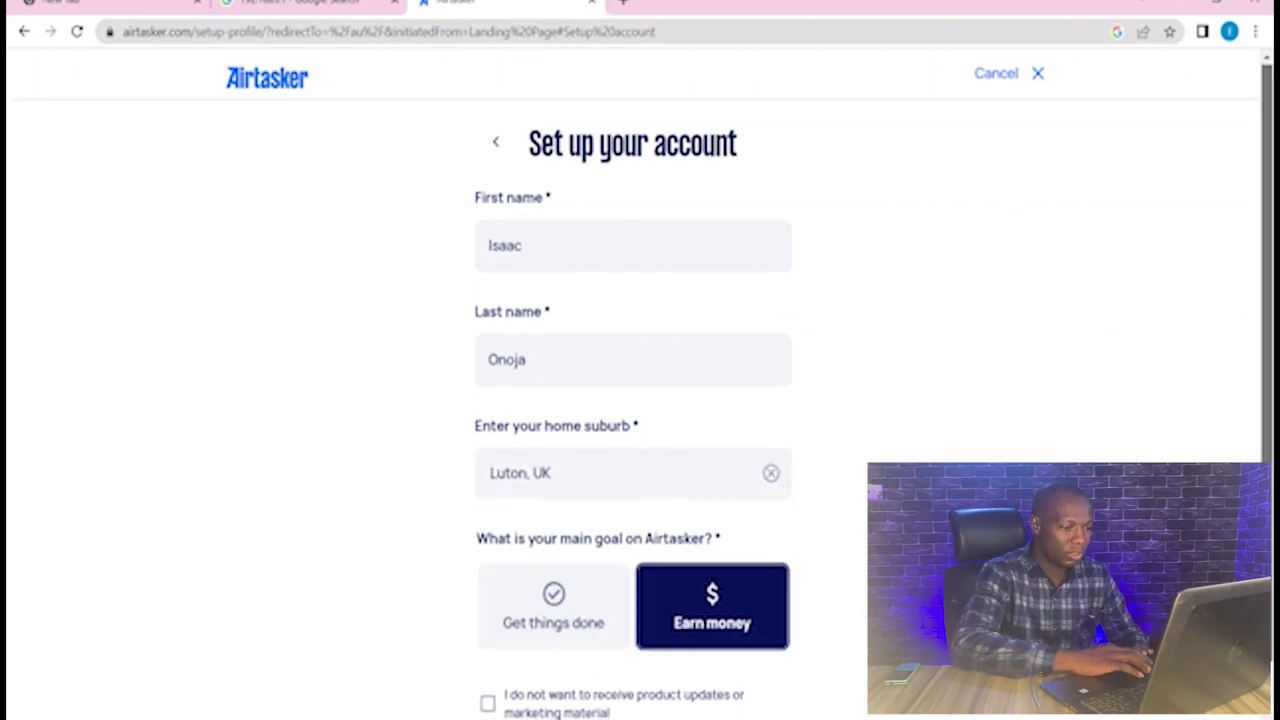
scroll(632, 400, "down", 1)
left_click(487, 638)
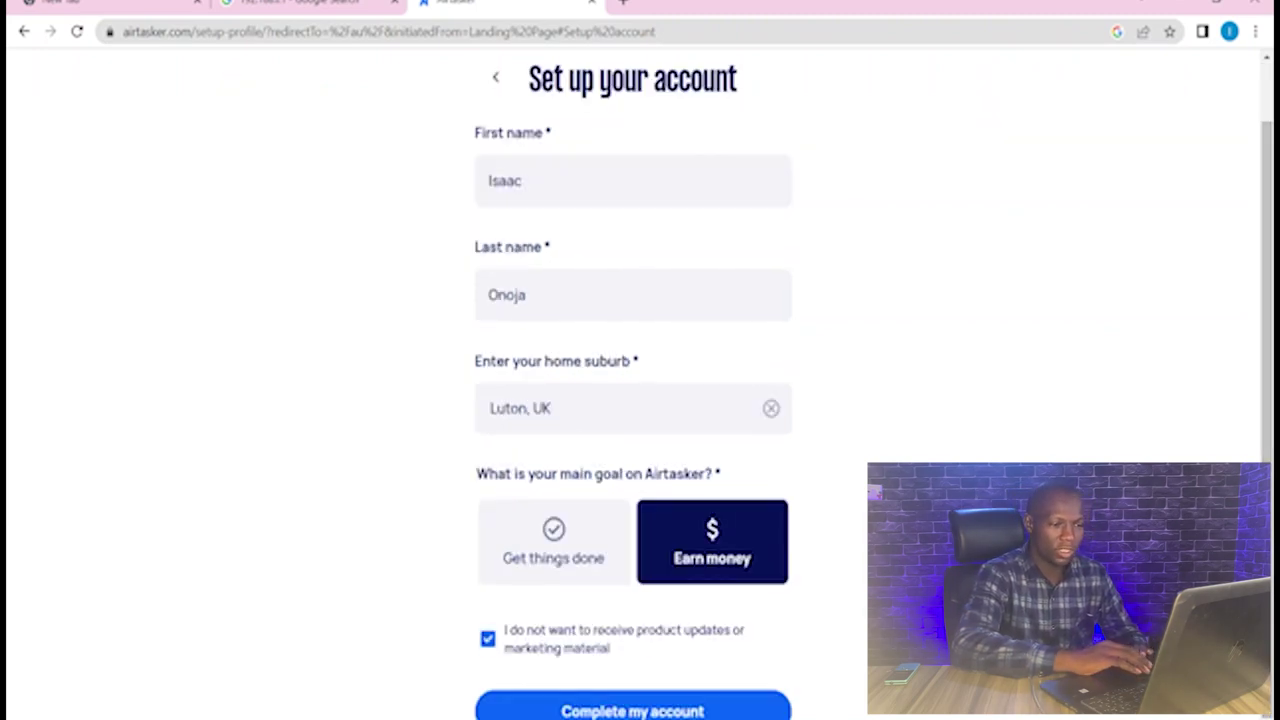
left_click(632, 711)
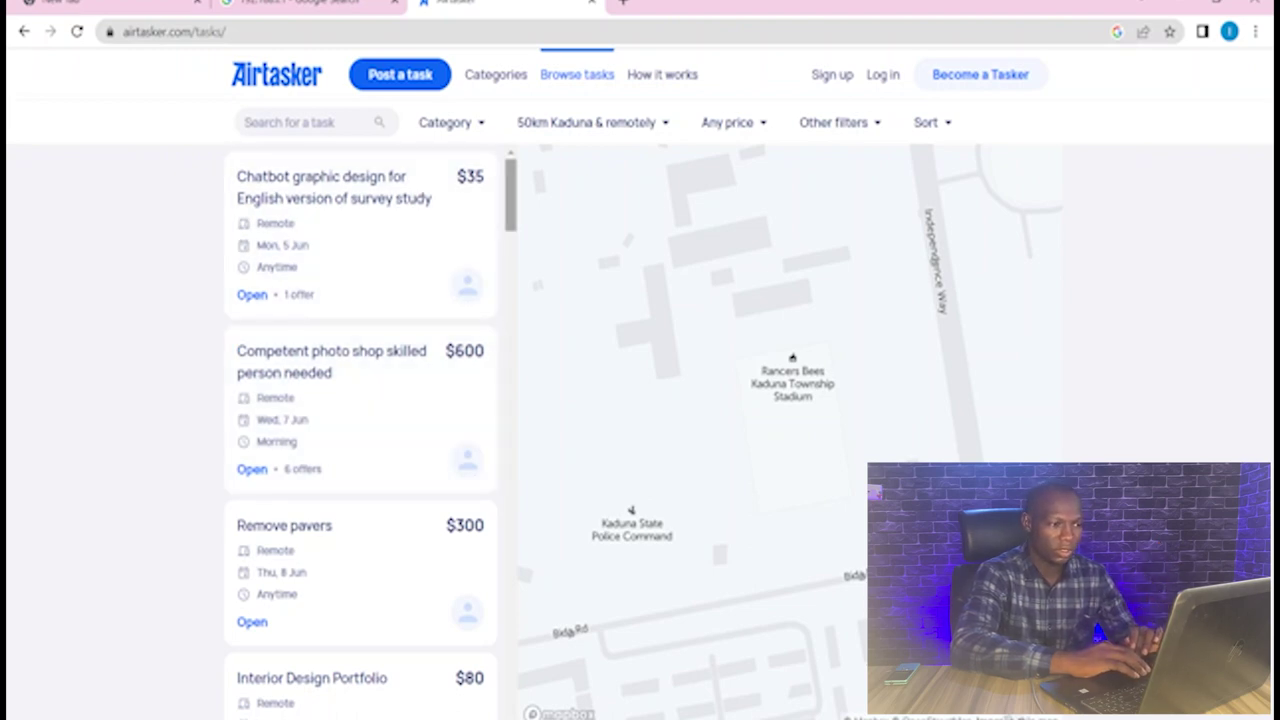
- Scroll down through the Kaduna-area and remote task listings
scroll(360, 430, "down", 2)
scroll(360, 430, "down", 1)
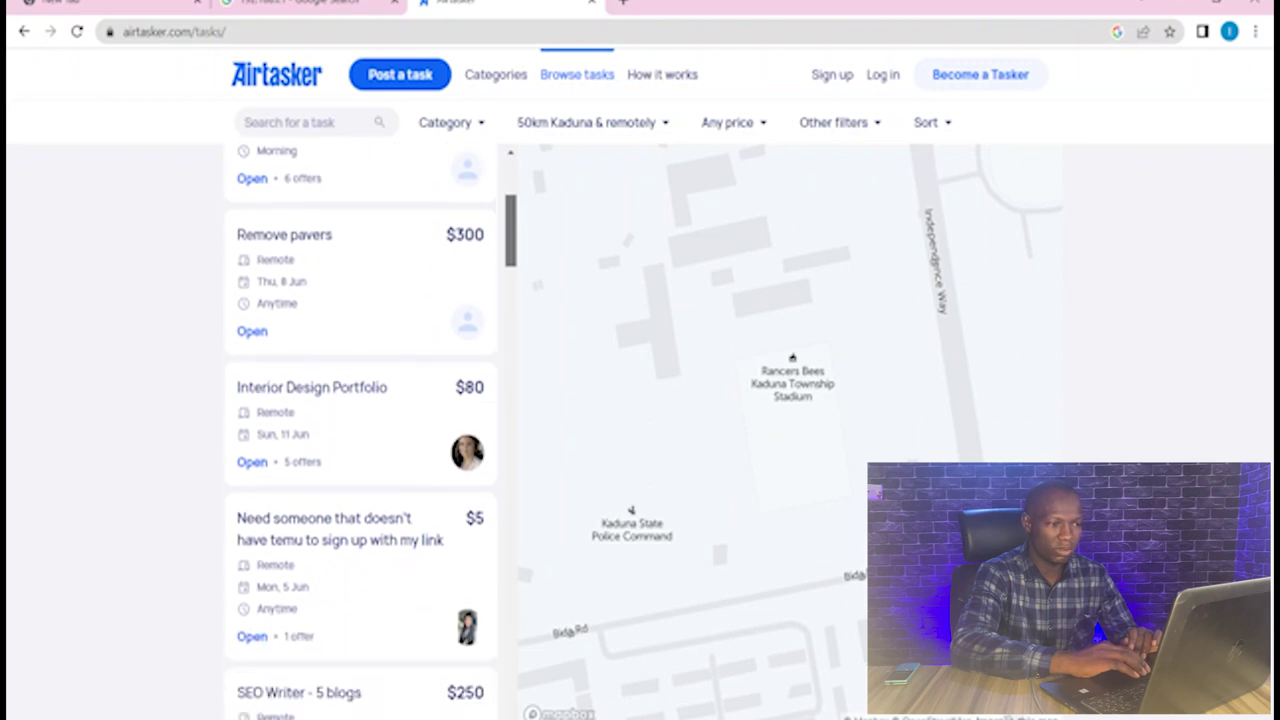
scroll(360, 430, "down", 1)
scroll(360, 430, "down", 2)
scroll(360, 430, "down", 1)
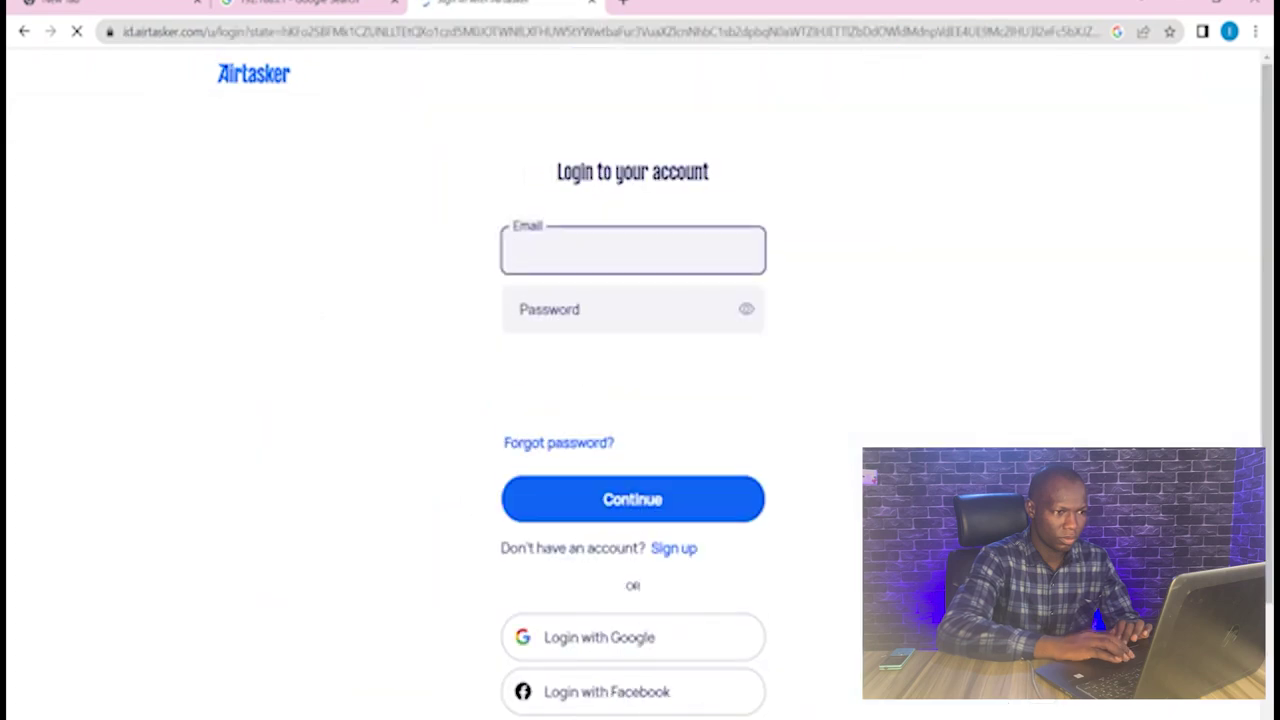
- Try Login with Google using the Google account, then switch to another browser tab
left_click(633, 637)
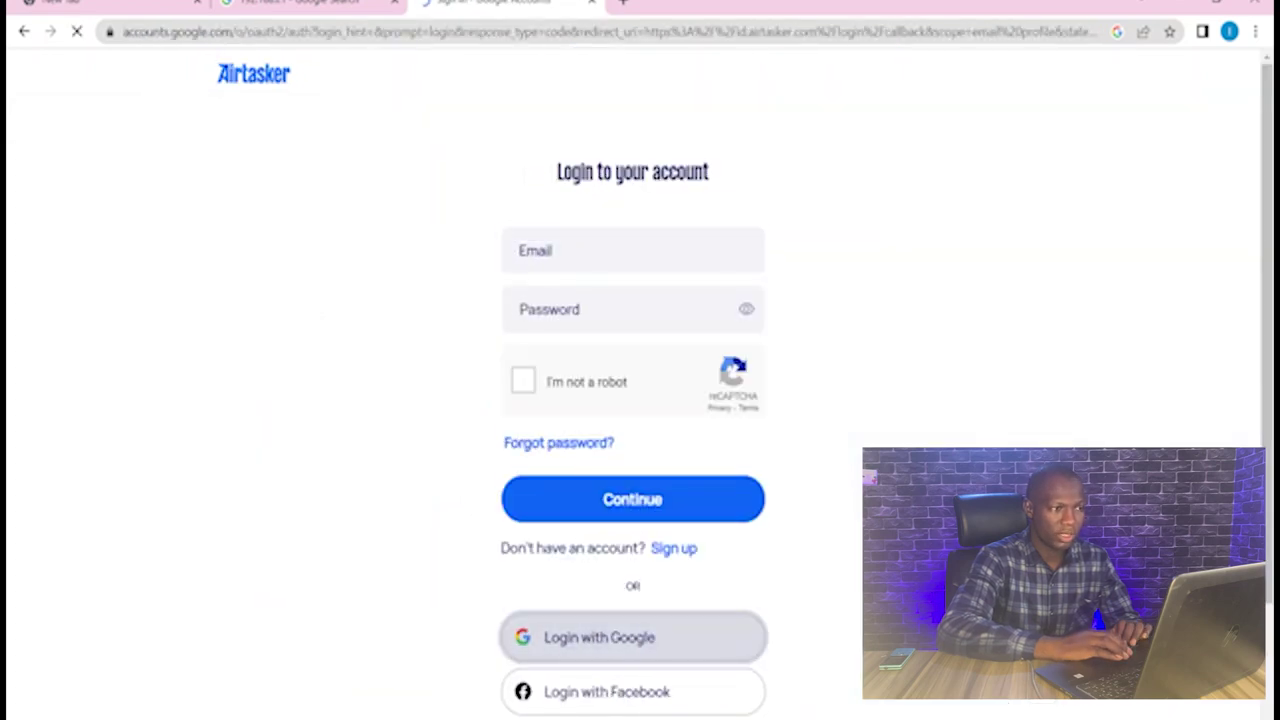
left_click(552, 350)
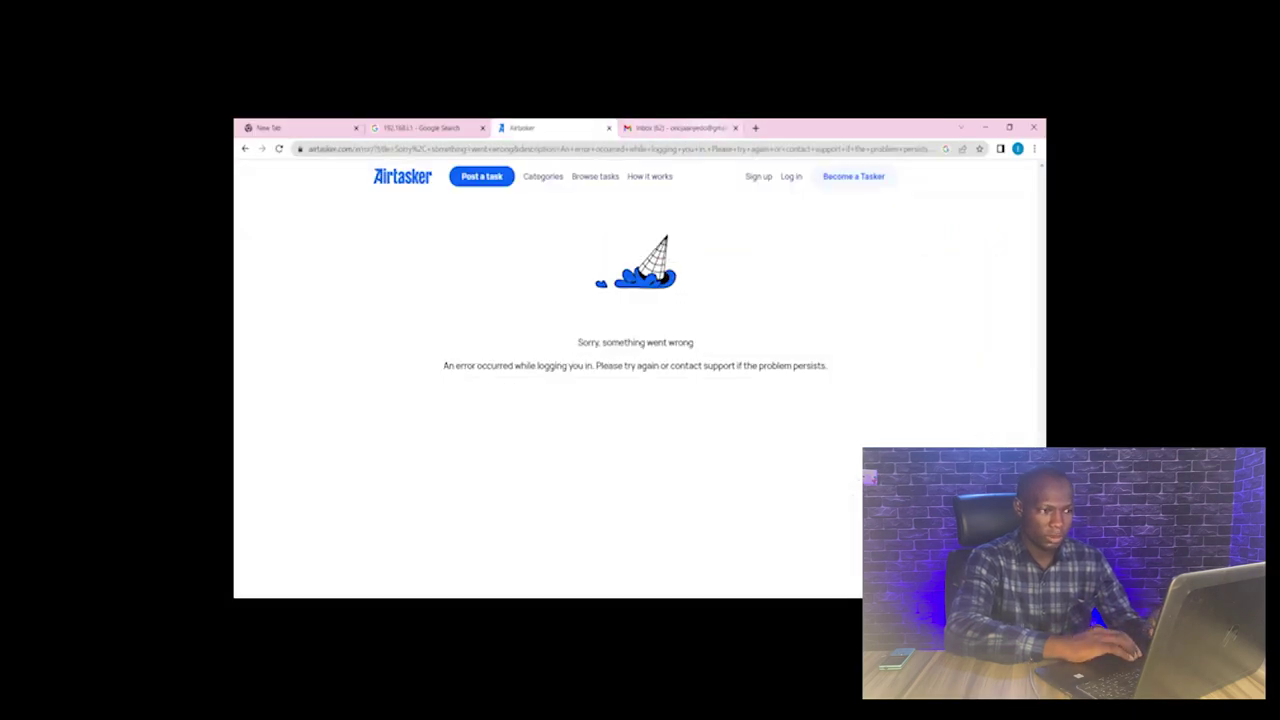
left_click(680, 128)
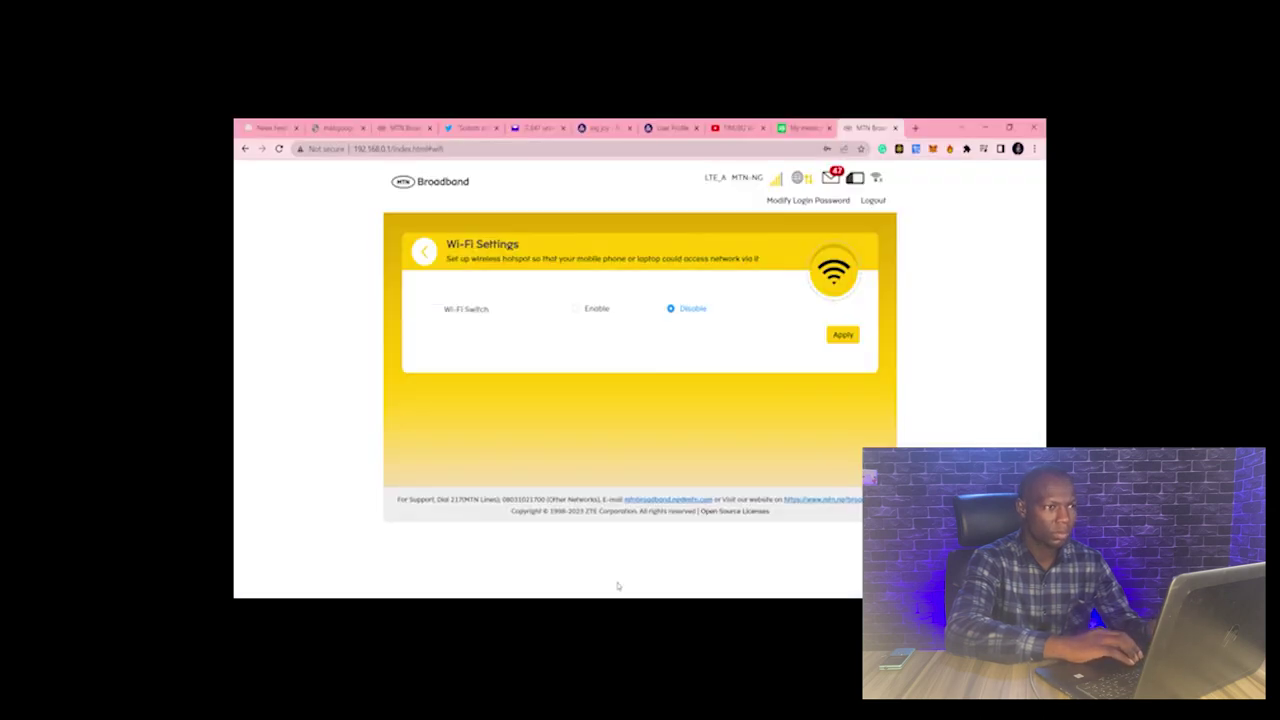
- Close the router settings tab and load airtasker.com/tasks/ in a new tab
left_click(830, 128)
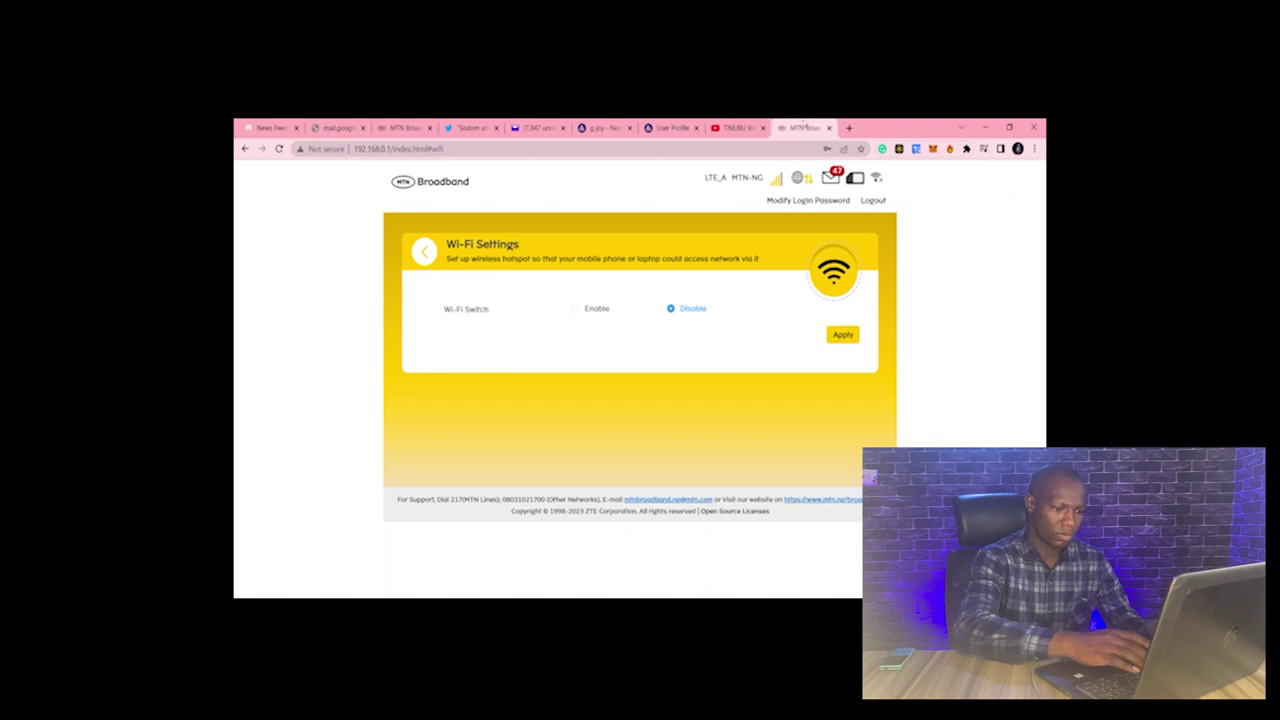
key("ctrl+t")
type("a")
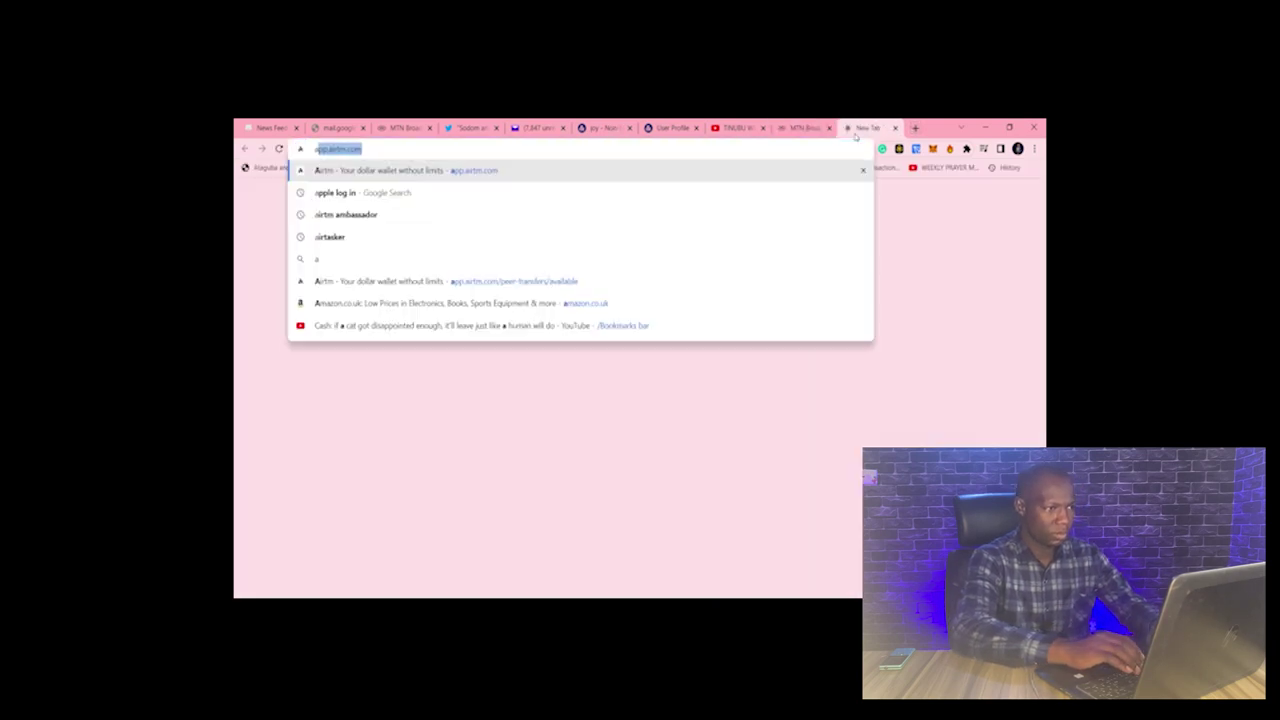
type("irt")
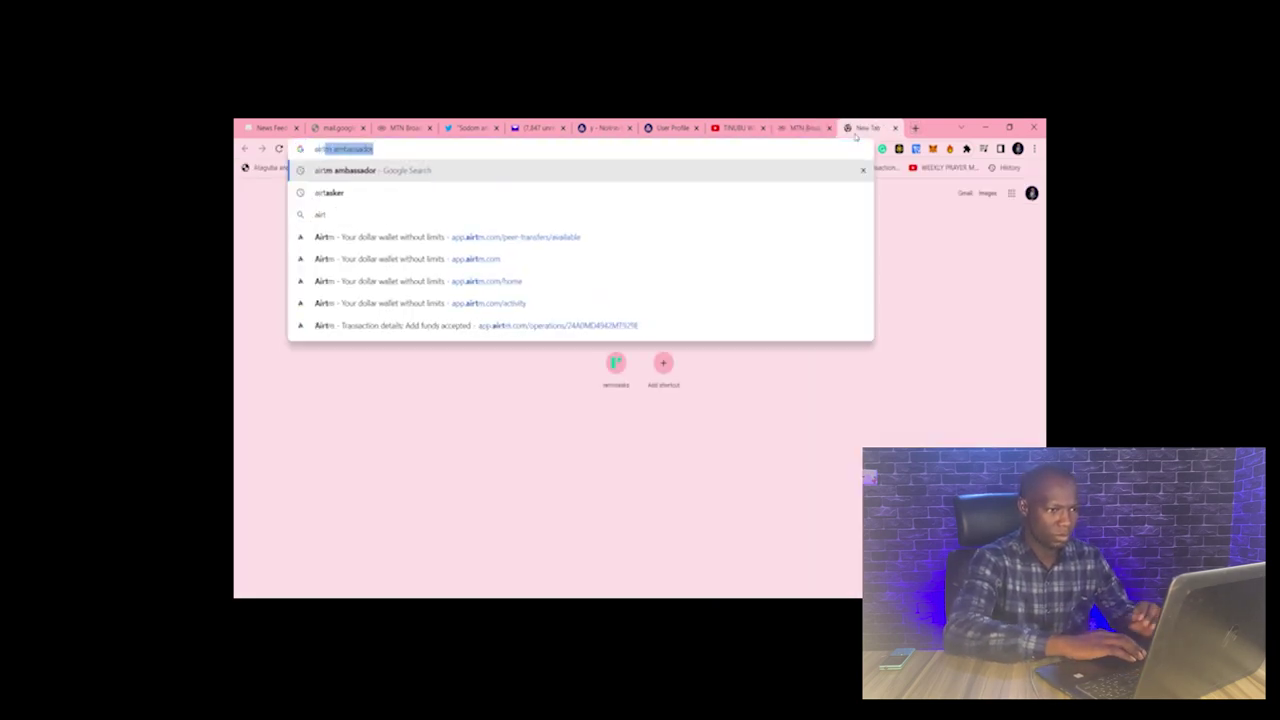
type("asker")
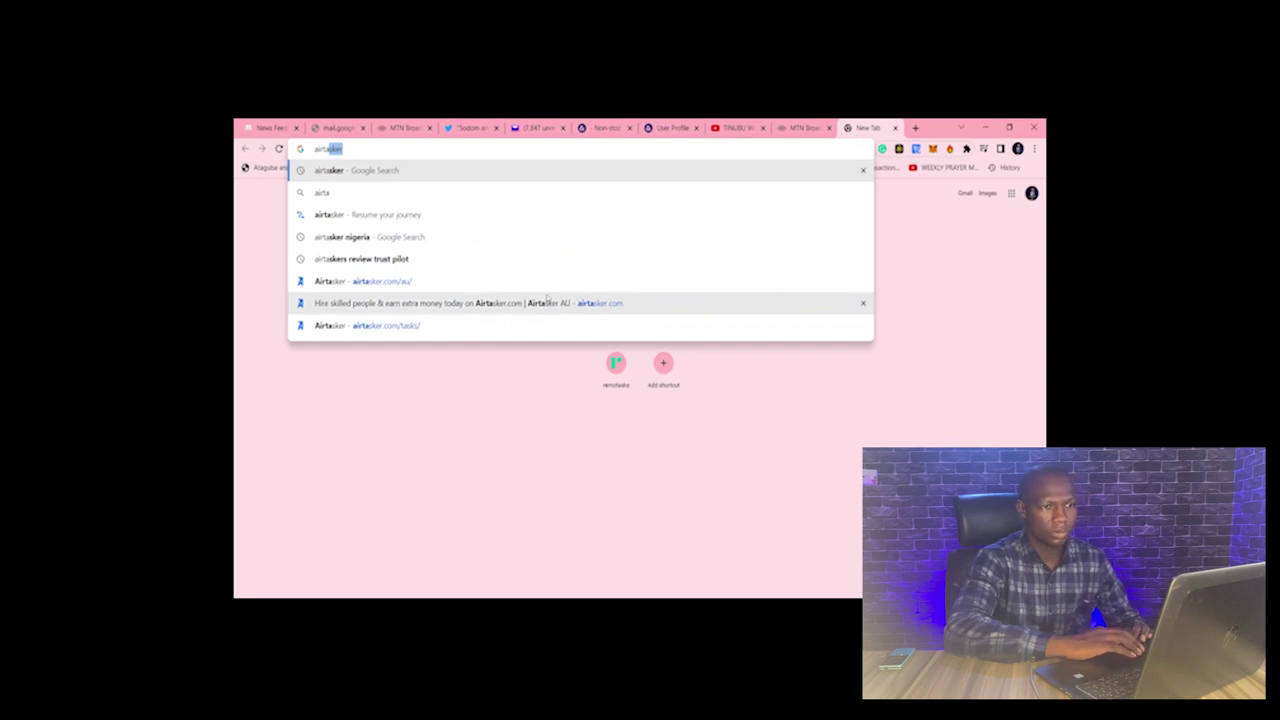
left_click(469, 326)
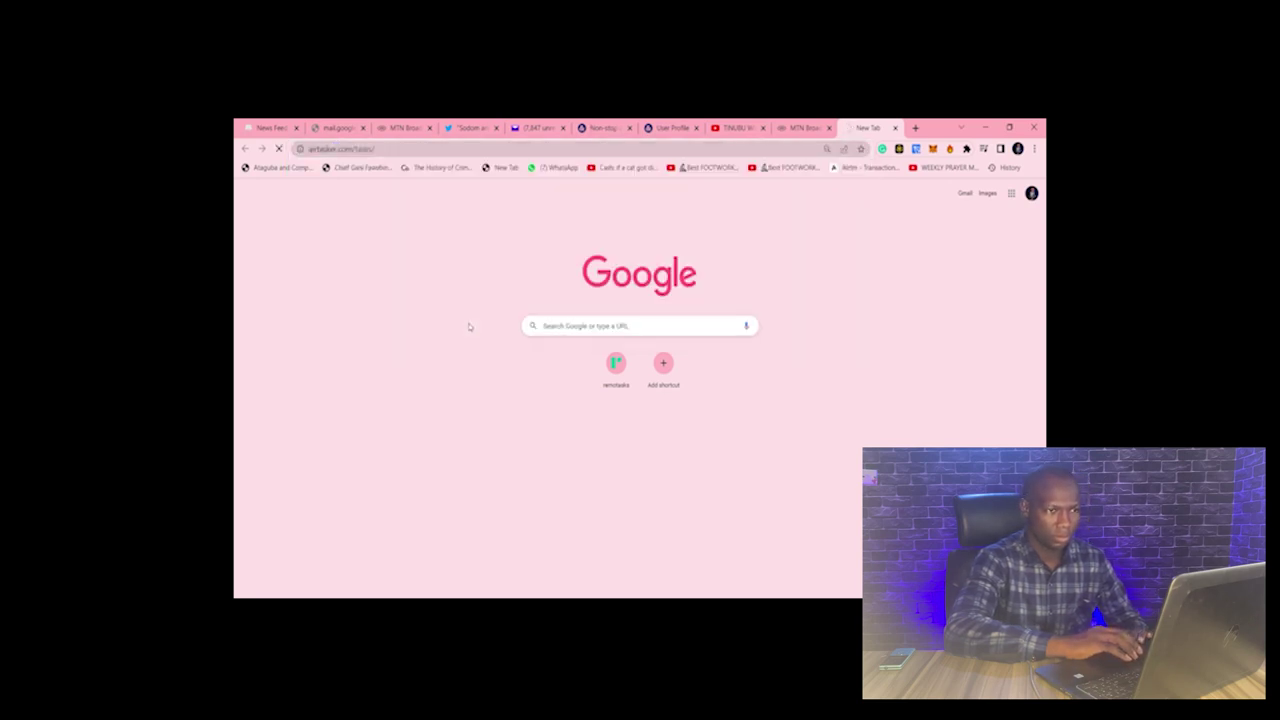
left_click(732, 126)
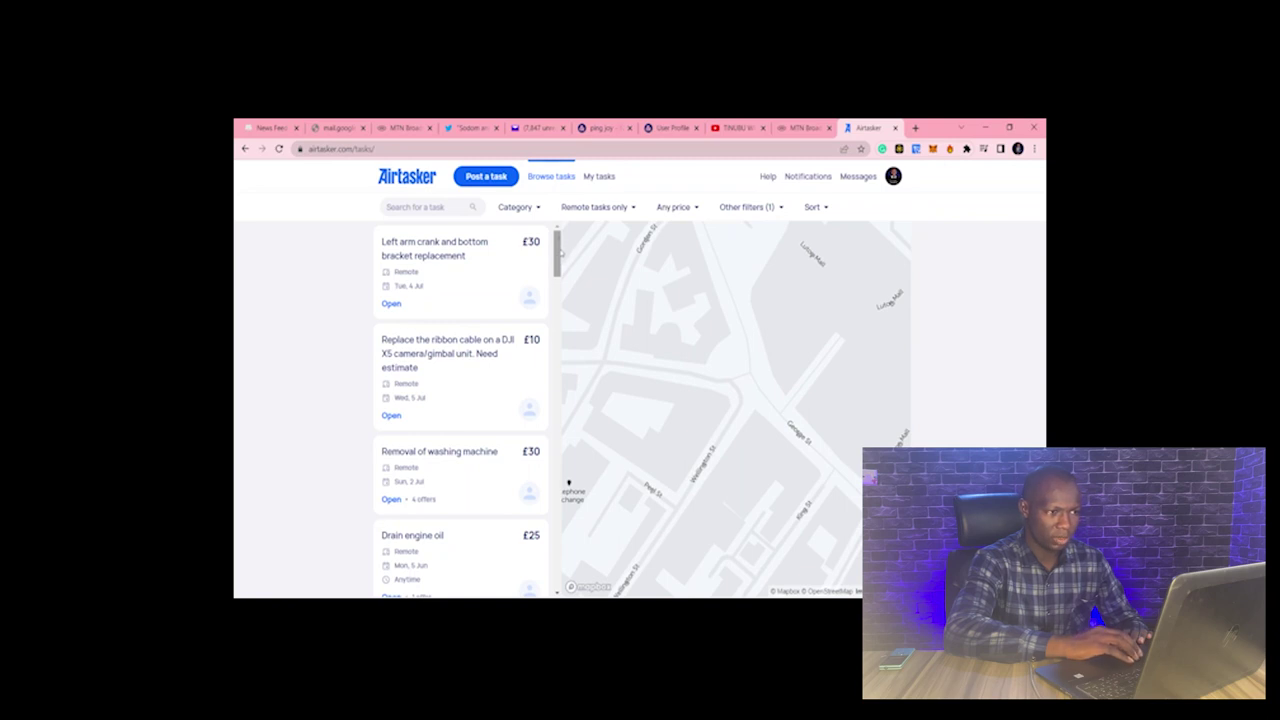
- Drag through the Luton remote task list, seeing £1,000 and £3,000 jobs, then return to top
left_click_drag(560, 254, 558, 380)
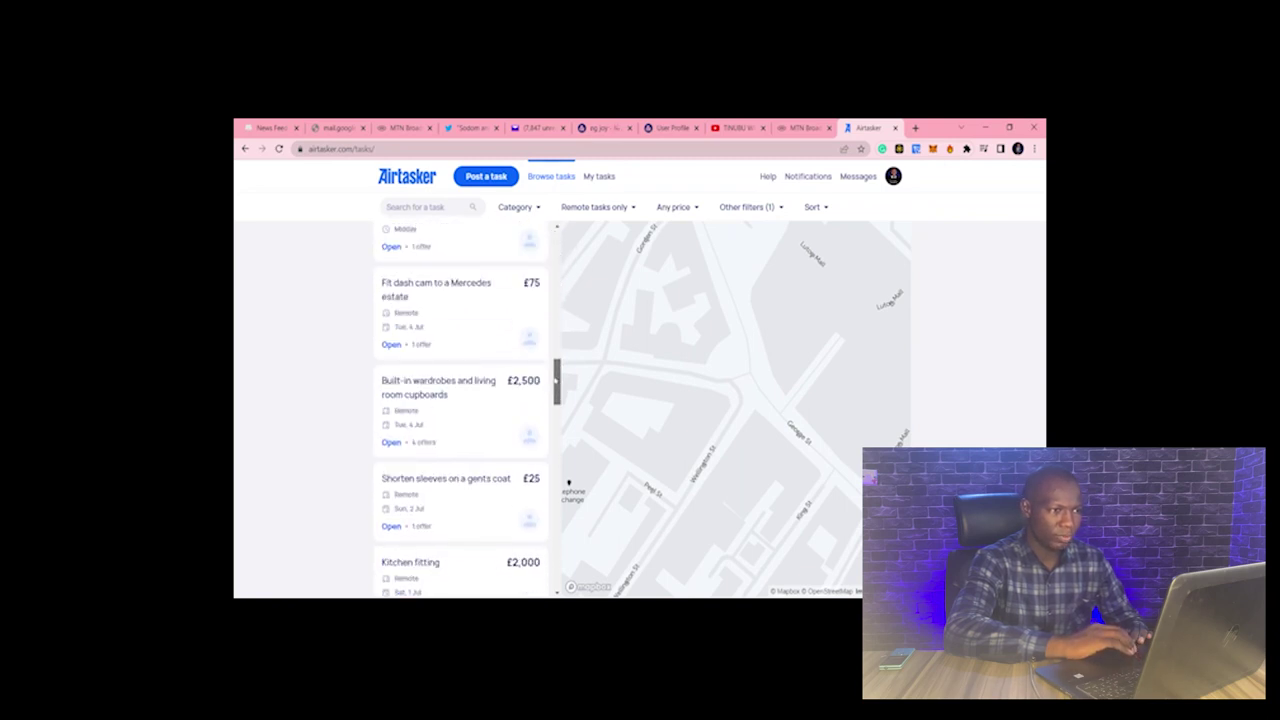
left_click_drag(556, 380, 524, 515)
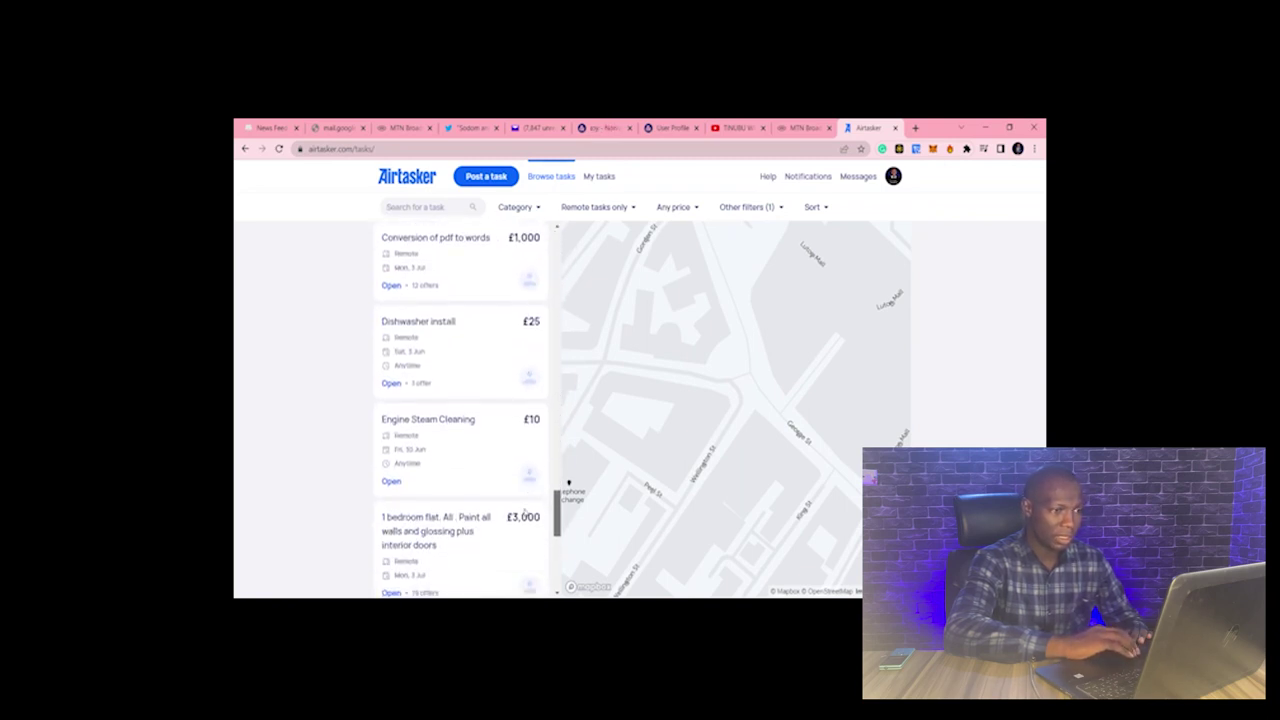
left_click_drag(524, 515, 558, 187)
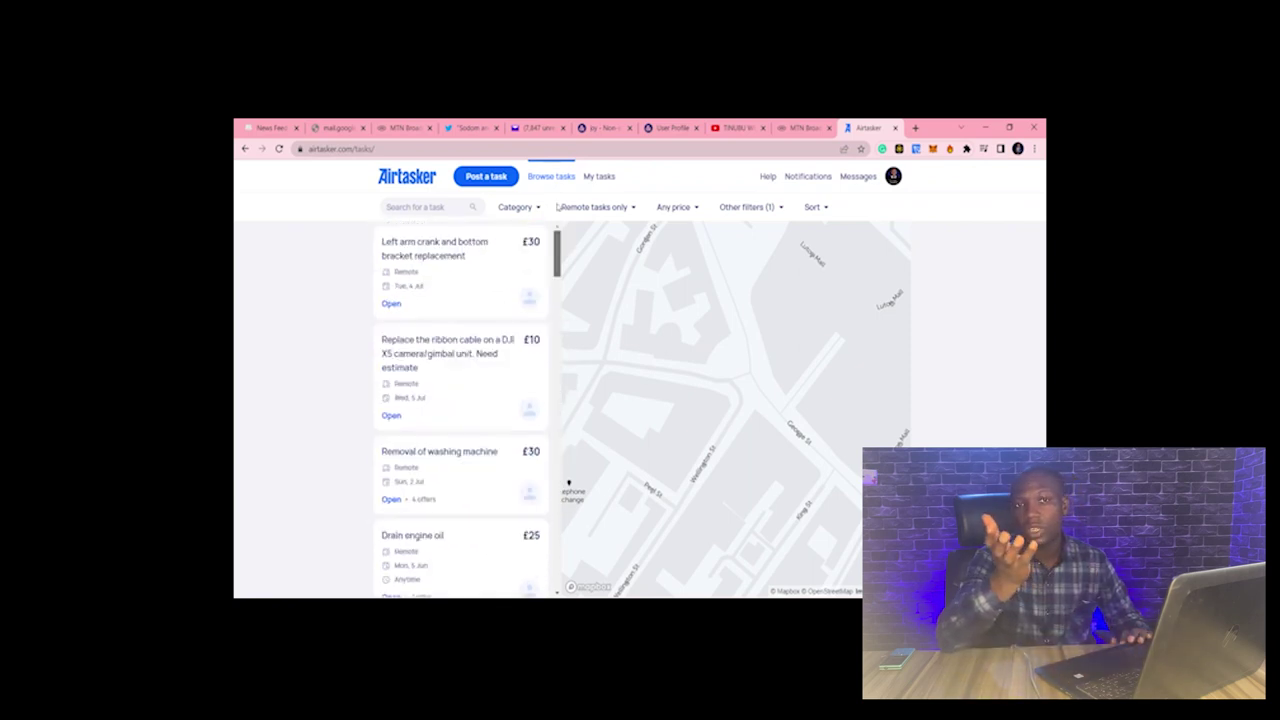